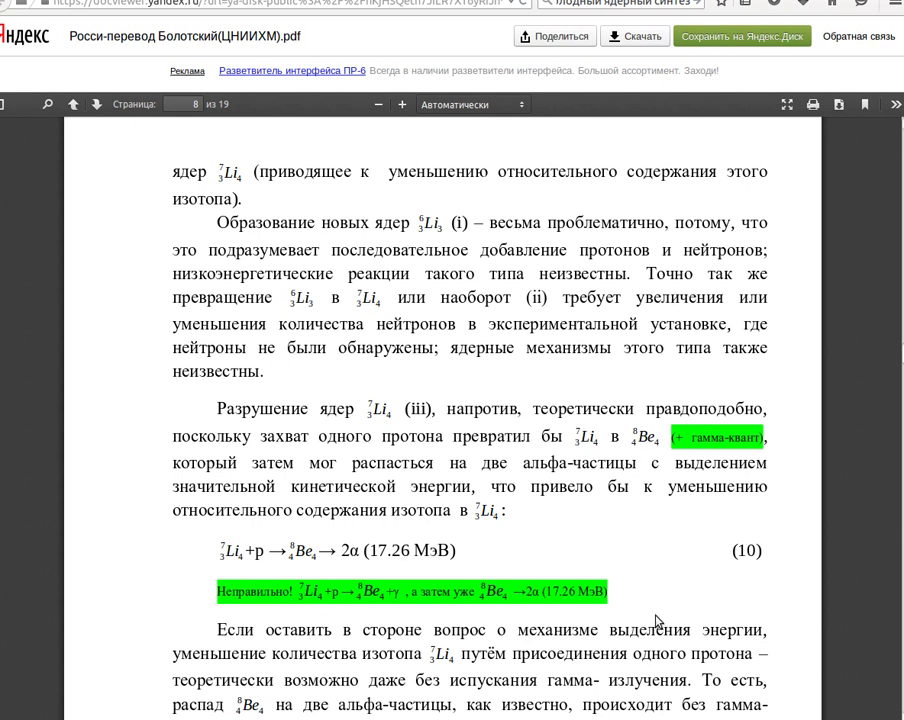
Switch to the LibreOffice Calc isotope sheet and examine the light-element masses and the mass defects for lithium and nickel.
{"action": "left_click", "coordinate": [2, 165]}
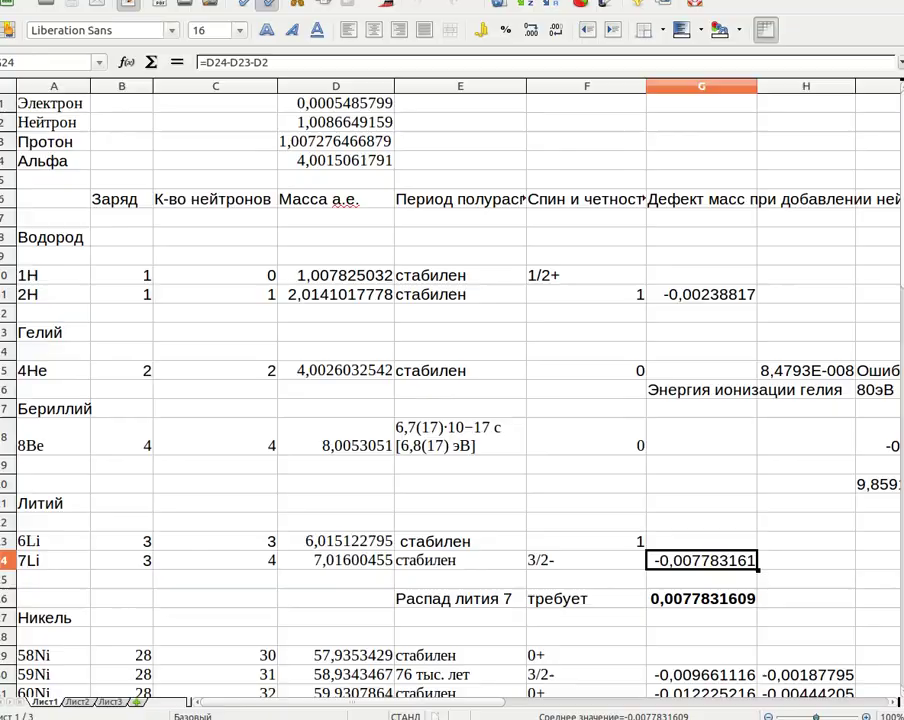
{"action": "scroll", "coordinate": [249, 442], "scroll_direction": "down", "scroll_amount": 1}
{"action": "scroll", "coordinate": [250, 446], "scroll_direction": "up", "scroll_amount": 1}
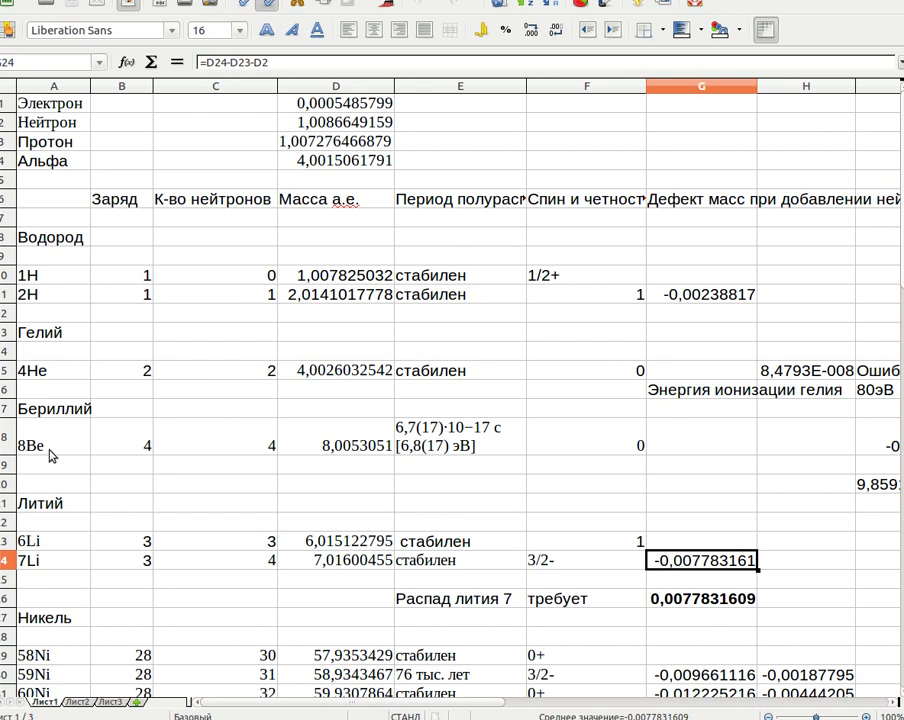
{"action": "left_click_drag", "start_coordinate": [470, 705], "coordinate": [548, 709]}
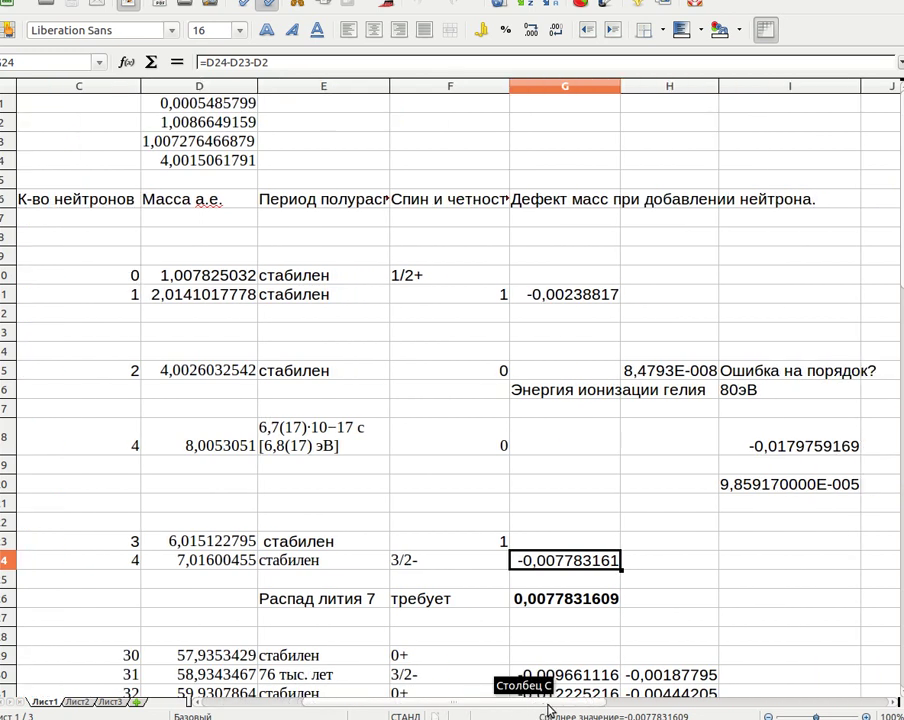
{"action": "left_click_drag", "start_coordinate": [548, 709], "coordinate": [506, 712]}
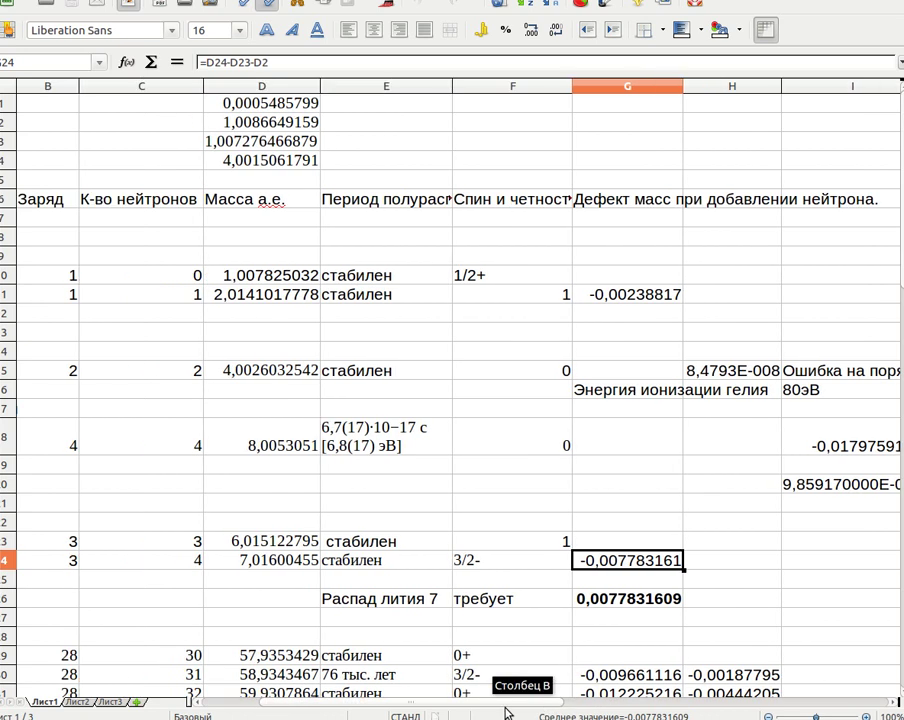
{"action": "scroll", "coordinate": [371, 612], "scroll_direction": "down", "scroll_amount": 3}
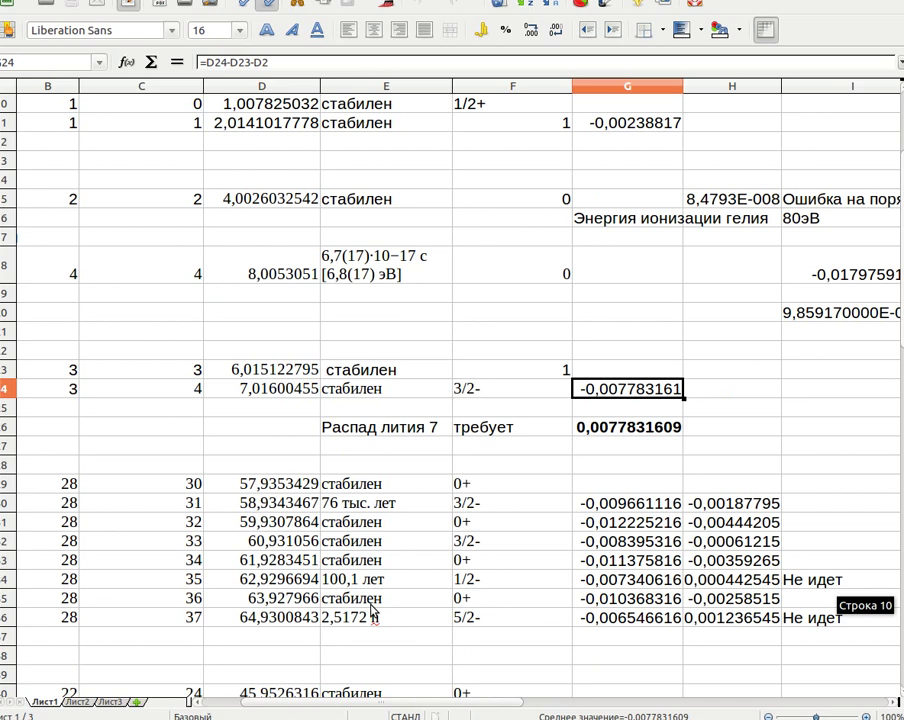
{"action": "scroll", "coordinate": [371, 612], "scroll_direction": "down", "scroll_amount": 1}
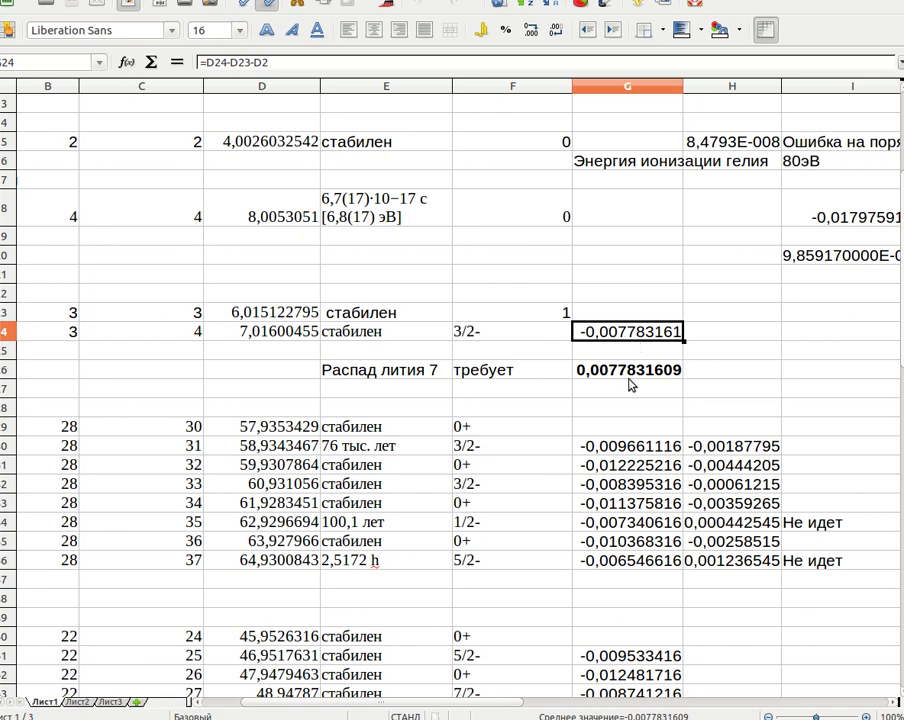
{"action": "left_click_drag", "start_coordinate": [378, 700], "coordinate": [360, 683]}
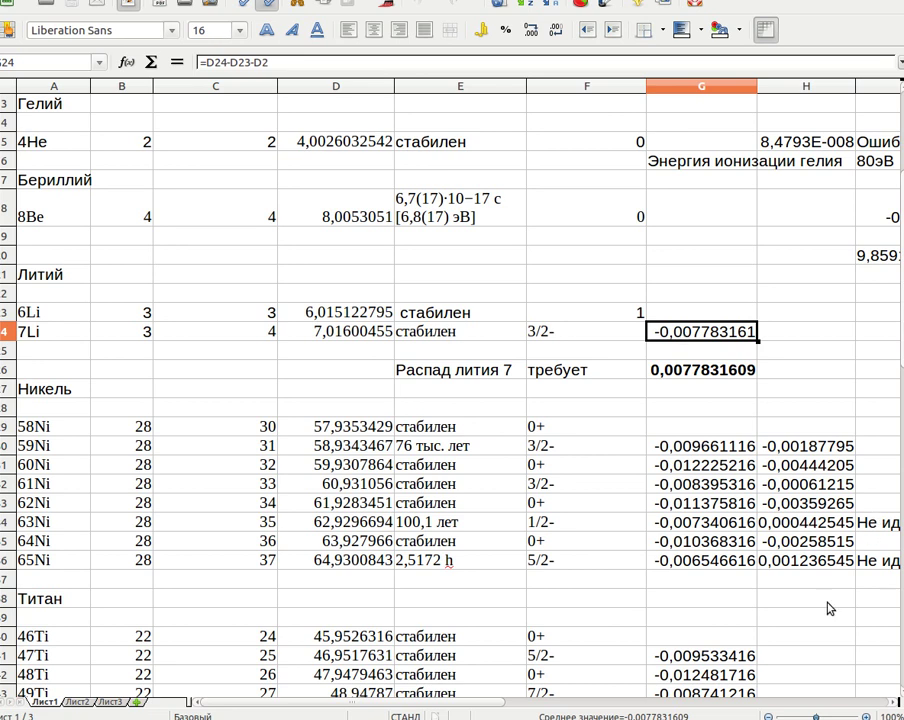
{"action": "left_click_drag", "start_coordinate": [426, 702], "coordinate": [446, 702]}
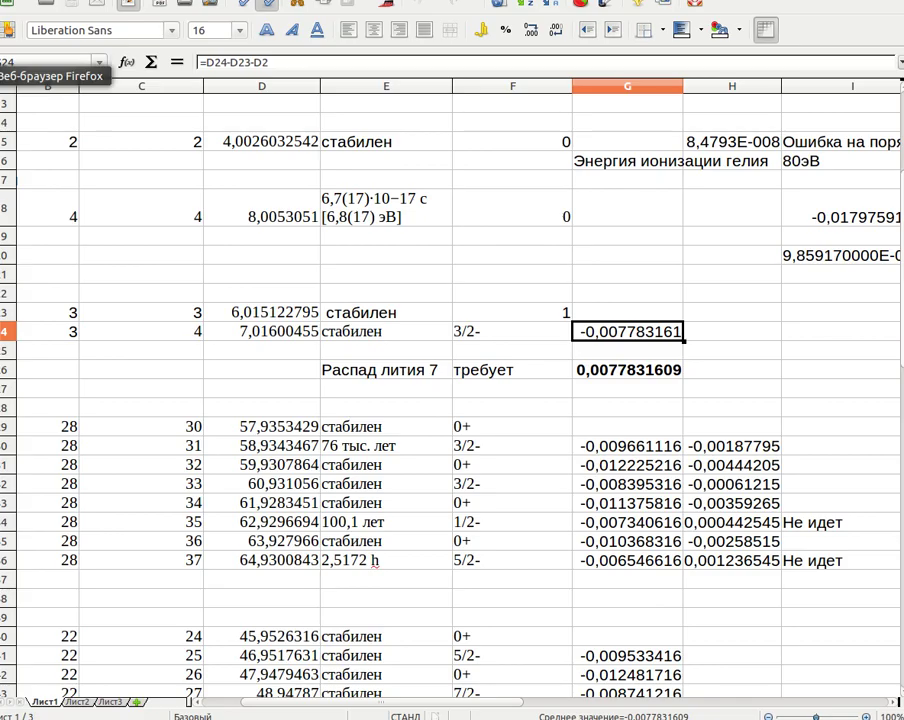
Switch to Firefox and review the table of lithium and nickel isotope content before and after the experiment in the translated Rossi PDF.
{"action": "left_click", "coordinate": [0, 53]}
{"action": "scroll", "coordinate": [170, 320], "scroll_direction": "up", "scroll_amount": 2}
{"action": "scroll", "coordinate": [195, 360], "scroll_direction": "up", "scroll_amount": 8}
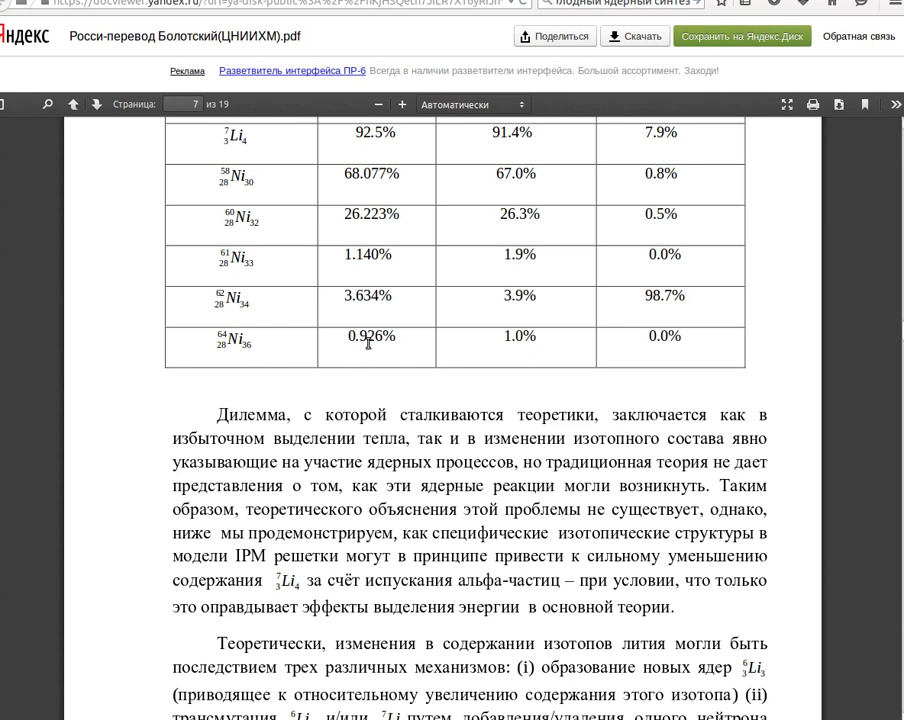
{"action": "scroll", "coordinate": [400, 345], "scroll_direction": "up", "scroll_amount": 2}
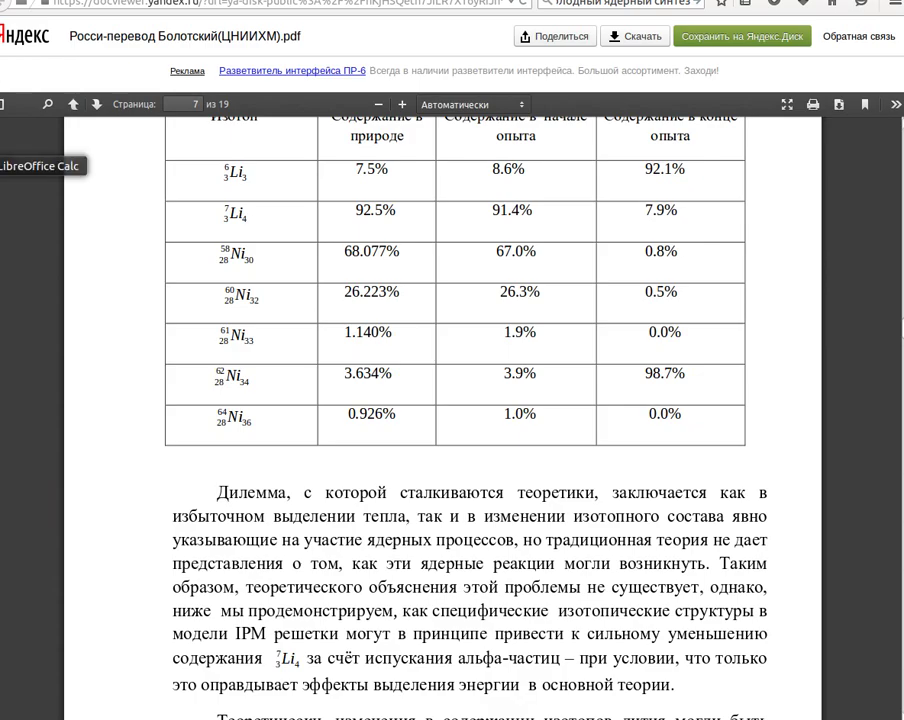
Return to the LibreOffice Calc sheet and compare the nickel isotope mass defects with the titanium and palladium ones.
{"action": "left_click", "coordinate": [2, 165]}
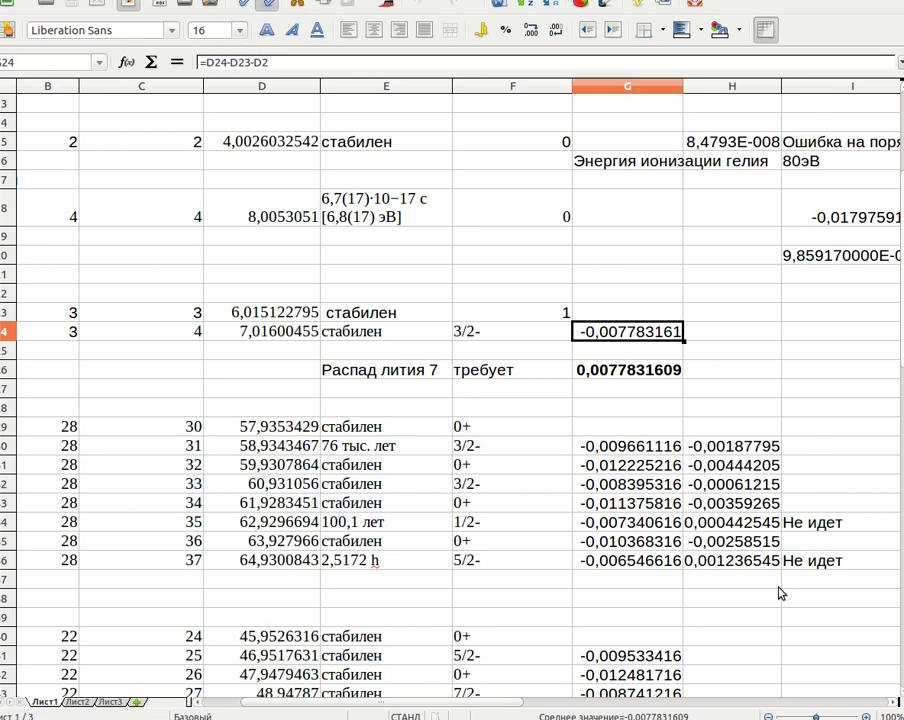
{"action": "left_click_drag", "start_coordinate": [480, 700], "coordinate": [427, 697]}
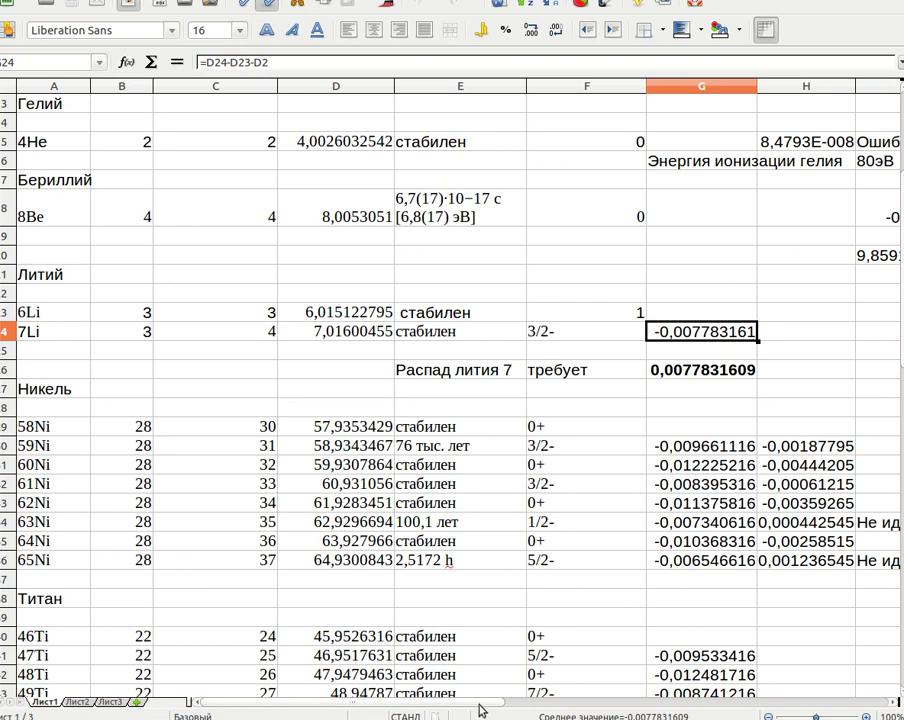
{"action": "left_click_drag", "start_coordinate": [480, 702], "coordinate": [528, 713]}
{"action": "scroll", "coordinate": [464, 624], "scroll_direction": "down", "scroll_amount": 4}
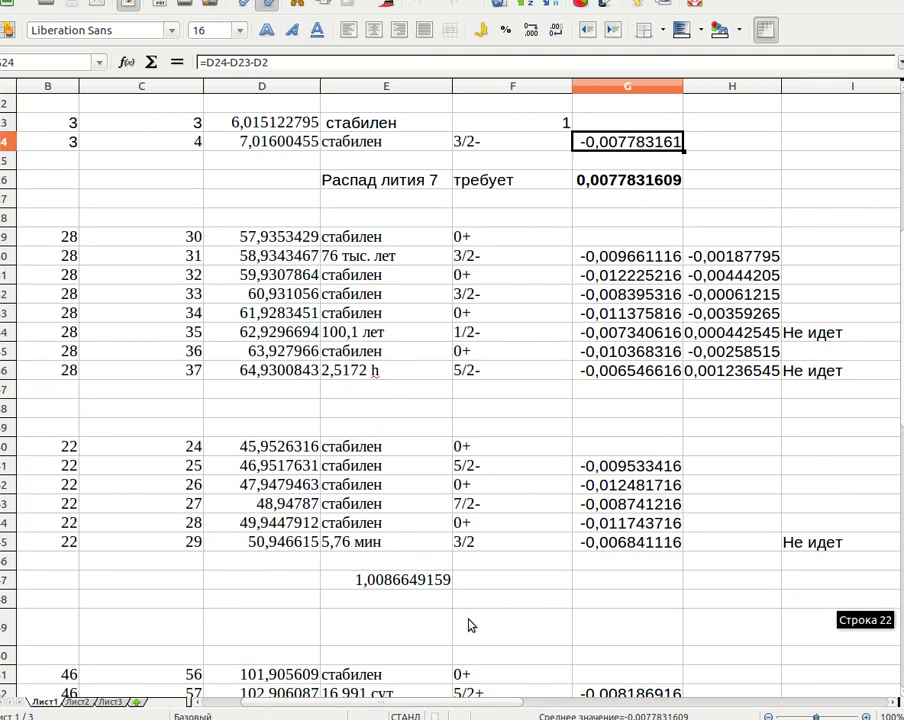
{"action": "scroll", "coordinate": [467, 620], "scroll_direction": "down", "scroll_amount": 1}
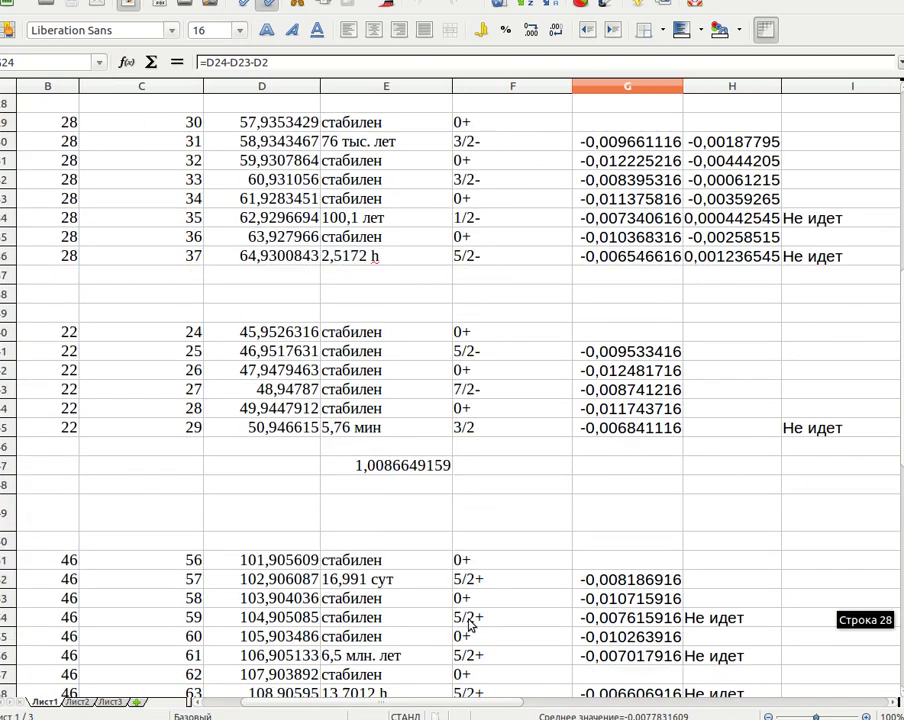
{"action": "scroll", "coordinate": [469, 624], "scroll_direction": "up", "scroll_amount": 5}
Switch to Firefox and open the tpu.ru article to examine Tables 1 to 3 on isotope composition after deuterium saturation.
{"action": "left_click", "coordinate": [3, 54]}
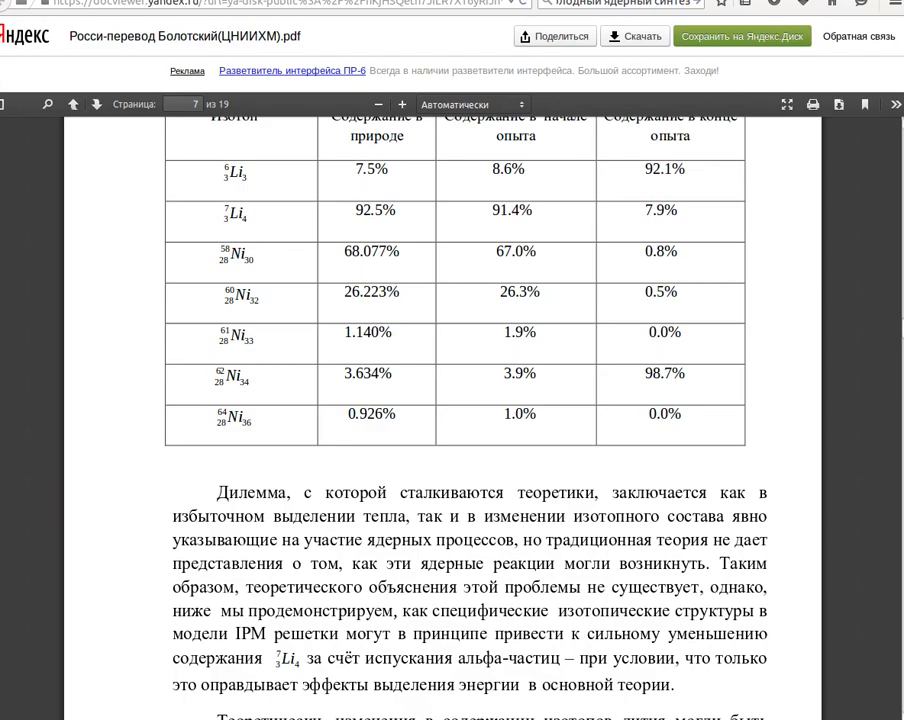
{"action": "left_click", "coordinate": [483, 2]}
{"action": "scroll", "coordinate": [500, 196], "scroll_direction": "up", "scroll_amount": 15}
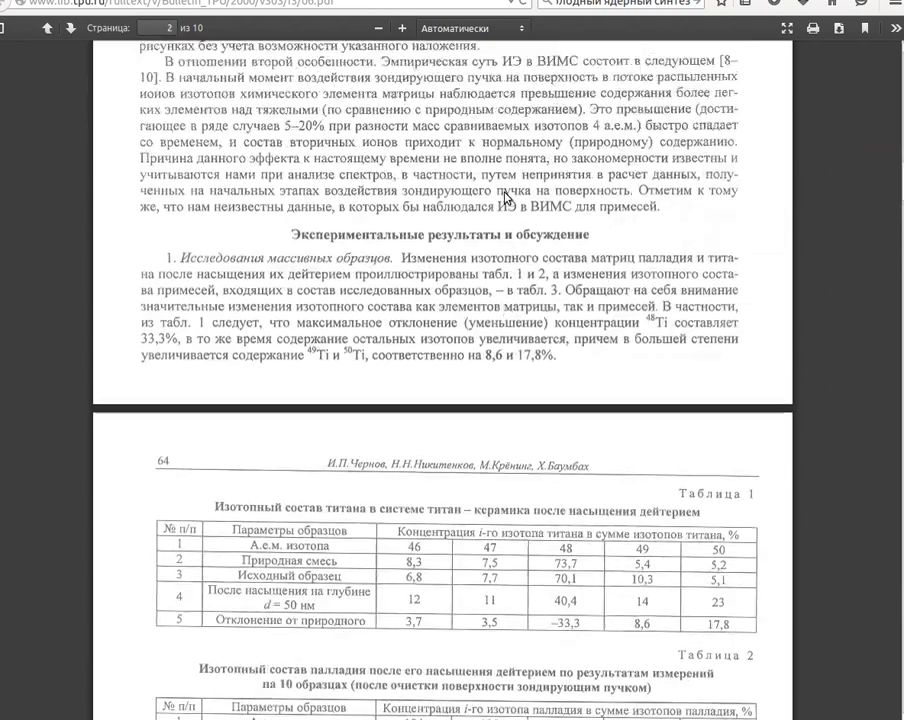
{"action": "scroll", "coordinate": [503, 203], "scroll_direction": "up", "scroll_amount": 6}
{"action": "scroll", "coordinate": [501, 206], "scroll_direction": "down", "scroll_amount": 6}
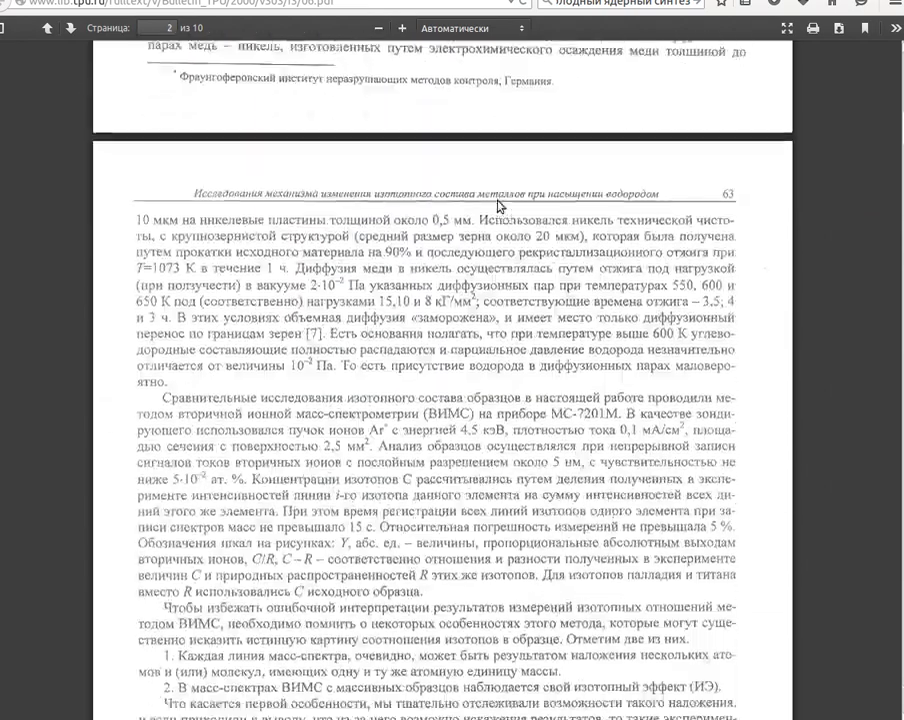
{"action": "scroll", "coordinate": [498, 206], "scroll_direction": "down", "scroll_amount": 15}
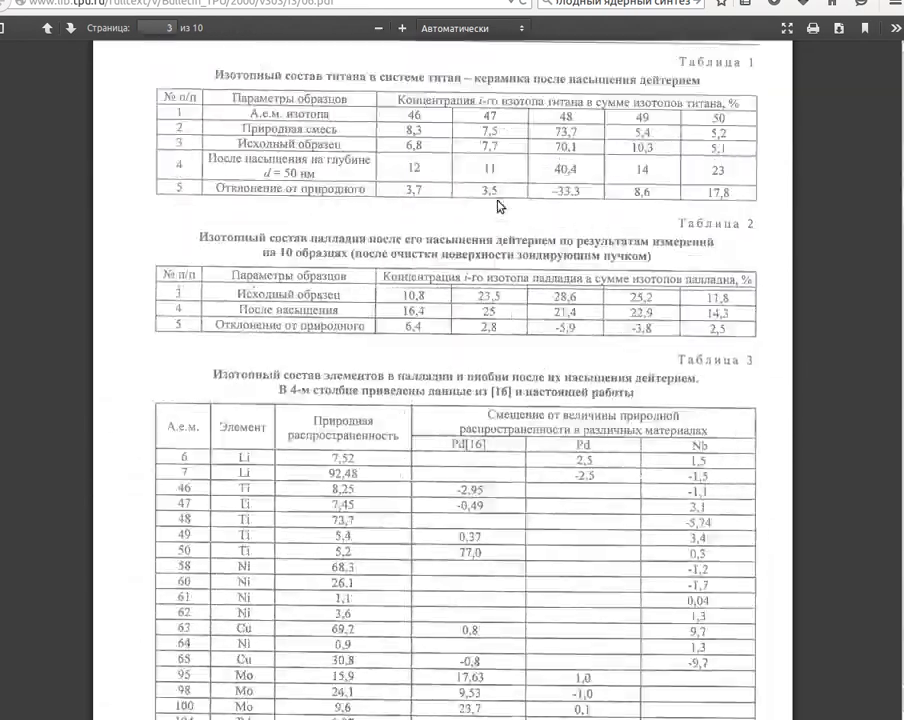
{"action": "scroll", "coordinate": [498, 205], "scroll_direction": "down", "scroll_amount": 3}
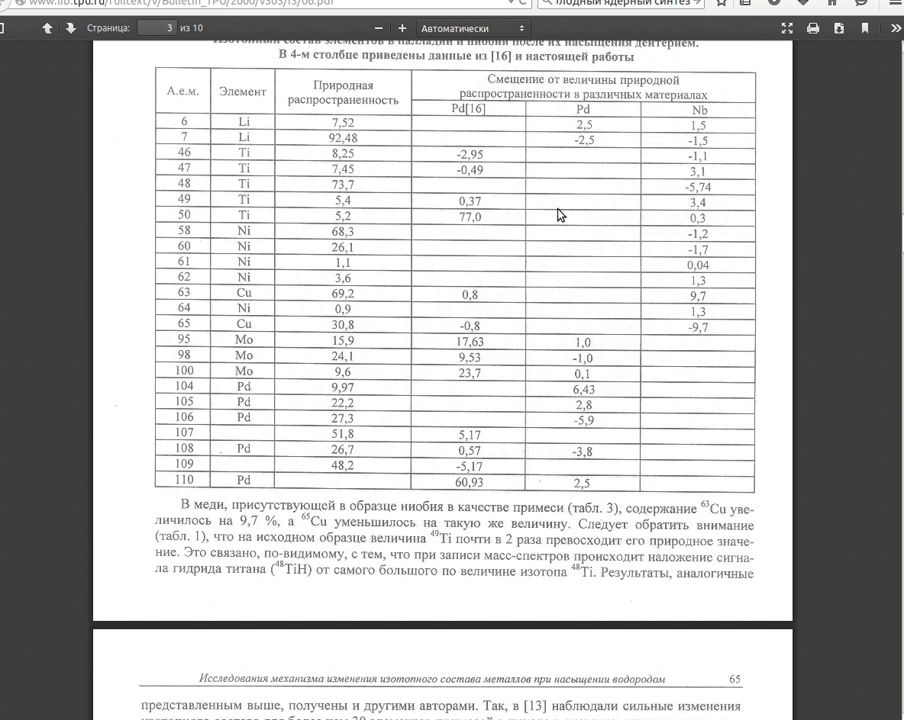
Examine Table 4 and the depth-profile graphs of titanium isotope deviations in the article.
{"action": "scroll", "coordinate": [557, 214], "scroll_direction": "down", "scroll_amount": 7}
{"action": "scroll", "coordinate": [557, 214], "scroll_direction": "down", "scroll_amount": 8}
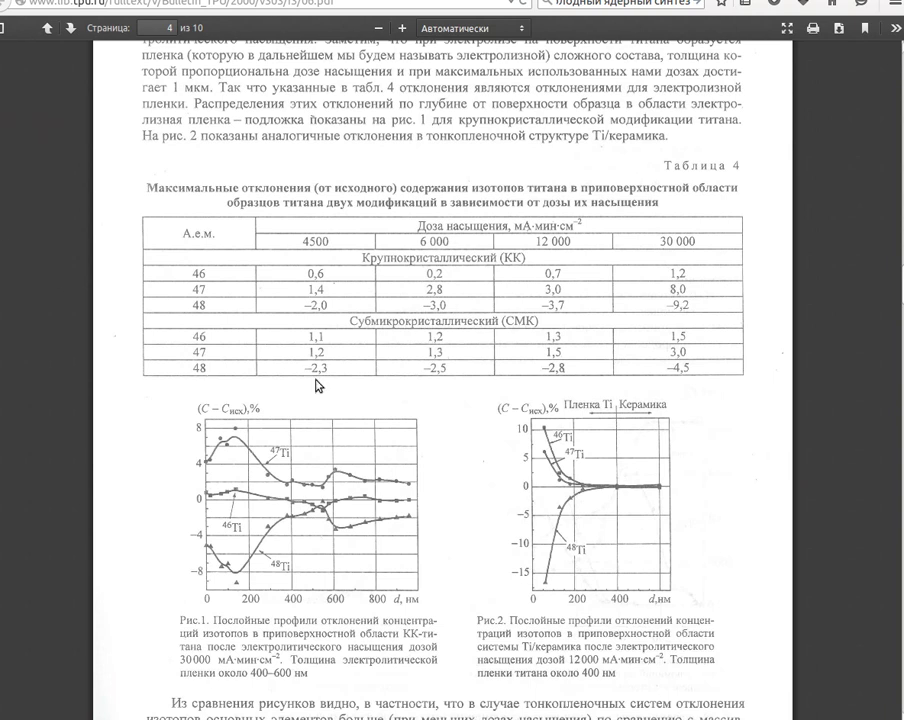
{"action": "scroll", "coordinate": [318, 385], "scroll_direction": "down", "scroll_amount": 5}
{"action": "scroll", "coordinate": [316, 383], "scroll_direction": "up", "scroll_amount": 2}
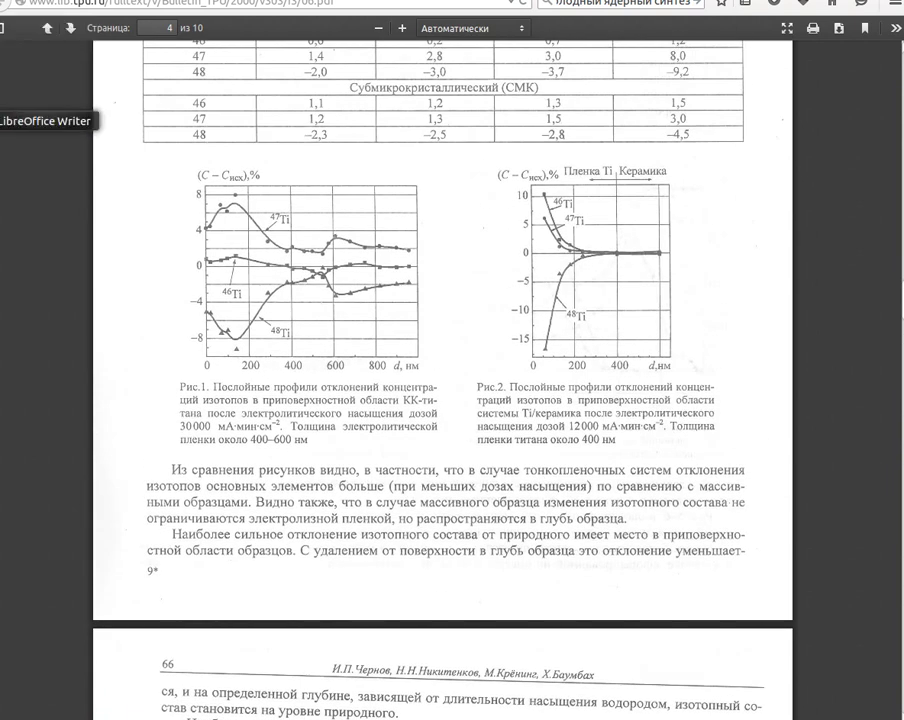
Switch back to LibreOffice Calc and review the particle masses and the hydrogen, helium, beryllium and lithium rows.
{"action": "left_click", "coordinate": [5, 165]}
{"action": "scroll", "coordinate": [216, 236], "scroll_direction": "up", "scroll_amount": 1}
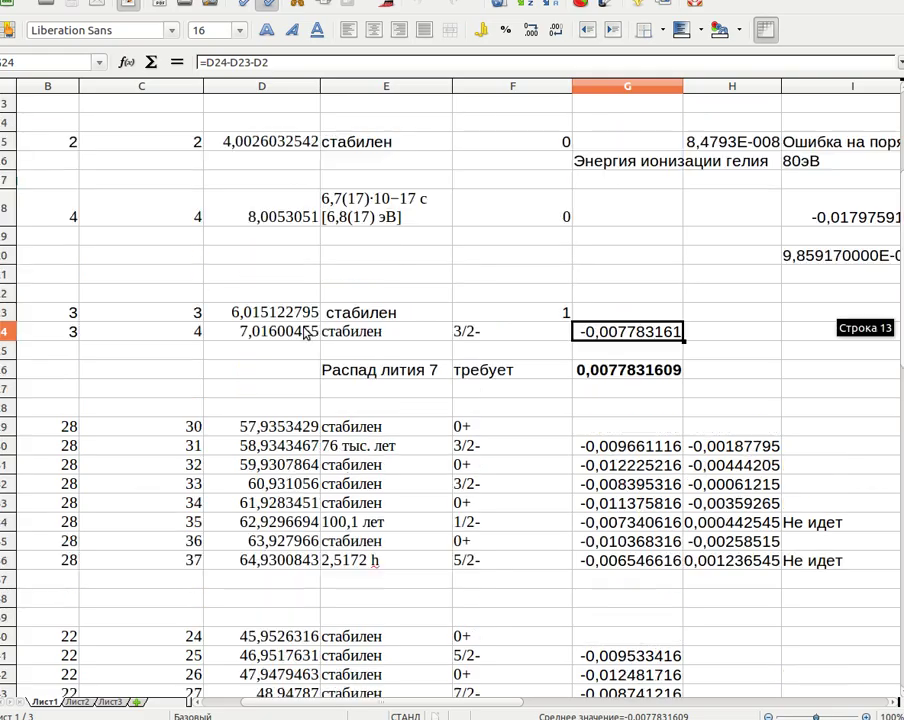
{"action": "scroll", "coordinate": [495, 668], "scroll_direction": "right", "scroll_amount": 1}
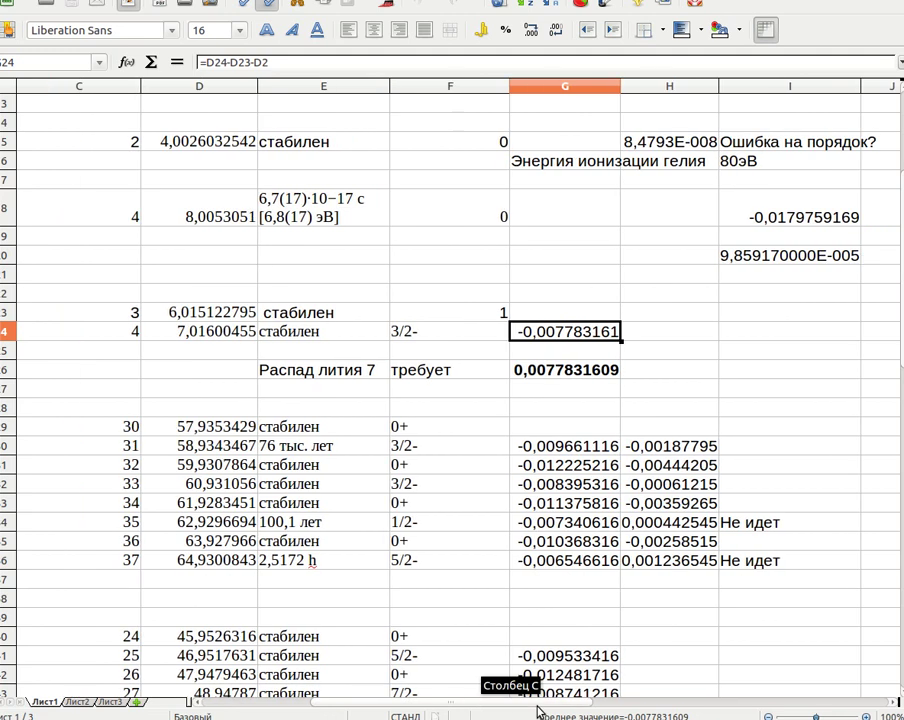
{"action": "scroll", "coordinate": [500, 671], "scroll_direction": "up", "scroll_amount": 1}
{"action": "scroll", "coordinate": [500, 671], "scroll_direction": "up", "scroll_amount": 3}
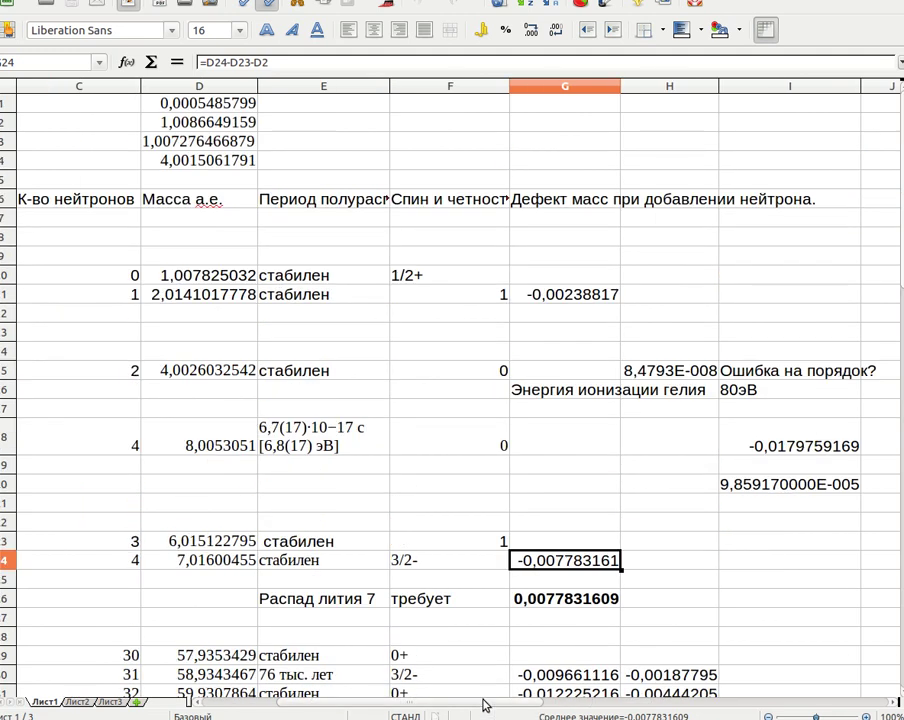
{"action": "scroll", "coordinate": [488, 704], "scroll_direction": "left", "scroll_amount": 2}
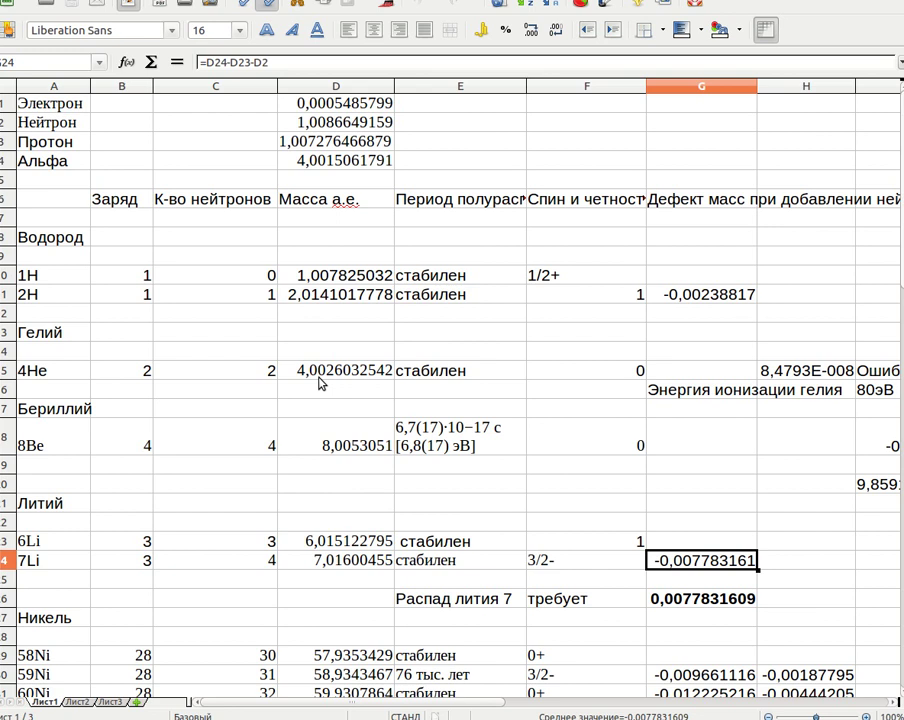
{"action": "left_click_drag", "start_coordinate": [522, 700], "coordinate": [533, 700]}
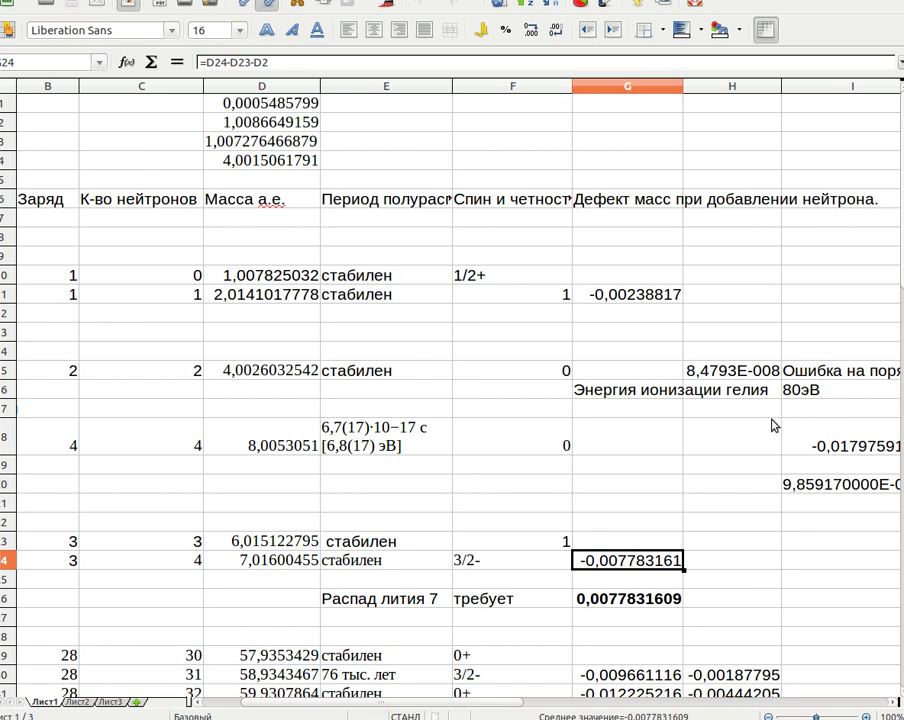
Examine the nickel, titanium and palladium isotope rows, comparing their masses, half-lives and neutron-addition mass defects.
{"action": "scroll", "coordinate": [772, 425], "scroll_direction": "down", "scroll_amount": 3}
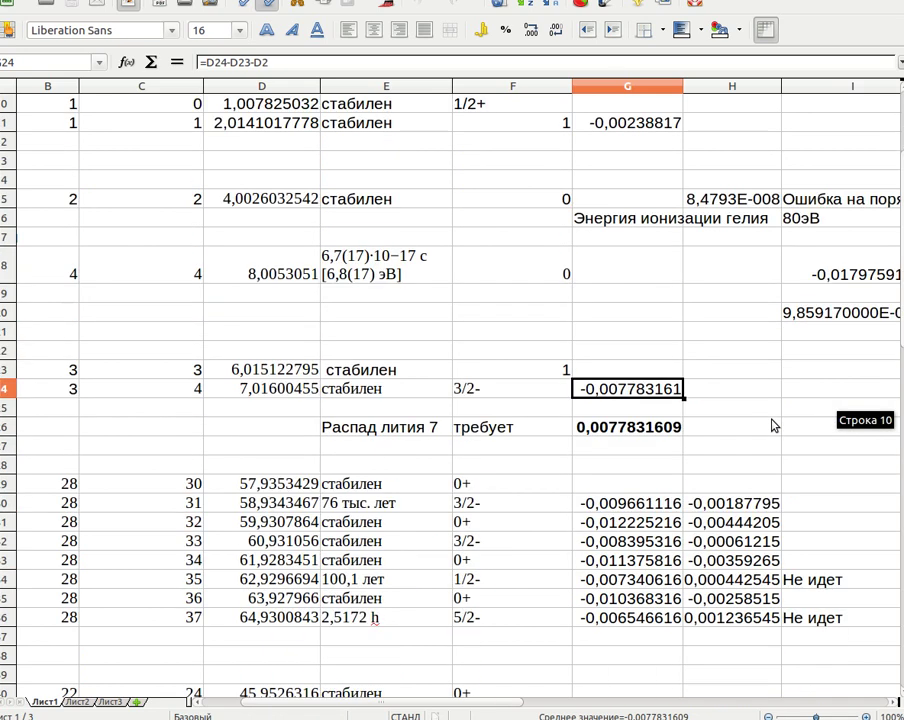
{"action": "scroll", "coordinate": [772, 425], "scroll_direction": "down", "scroll_amount": 2}
{"action": "scroll", "coordinate": [772, 425], "scroll_direction": "down", "scroll_amount": 1}
{"action": "scroll", "coordinate": [772, 425], "scroll_direction": "down", "scroll_amount": 1}
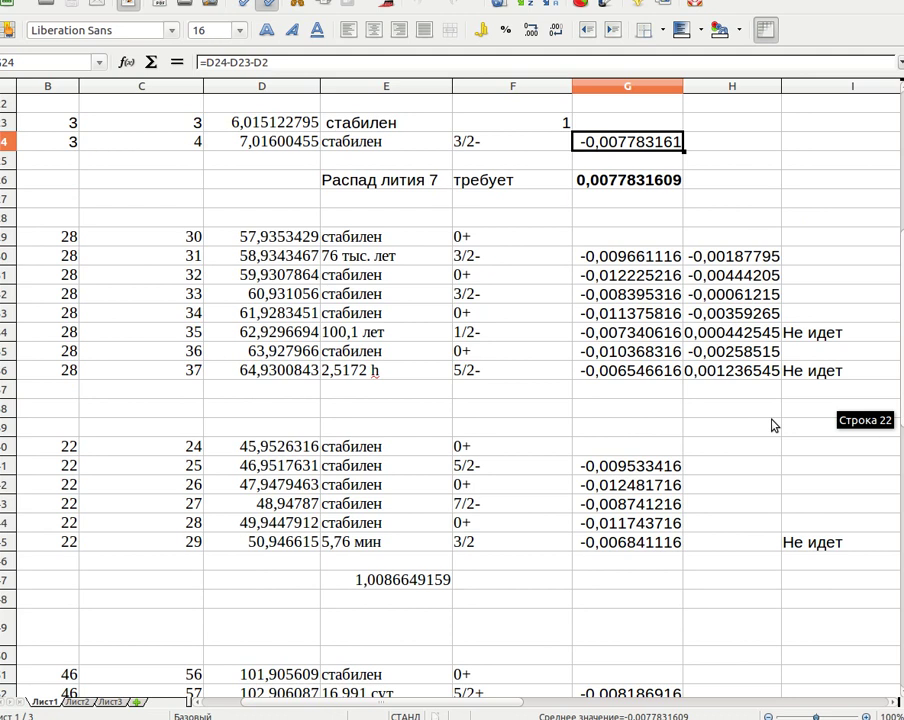
{"action": "scroll", "coordinate": [772, 425], "scroll_direction": "down", "scroll_amount": 1}
{"action": "scroll", "coordinate": [592, 604], "scroll_direction": "down", "scroll_amount": 1}
{"action": "left_click_drag", "start_coordinate": [444, 700], "coordinate": [416, 703]}
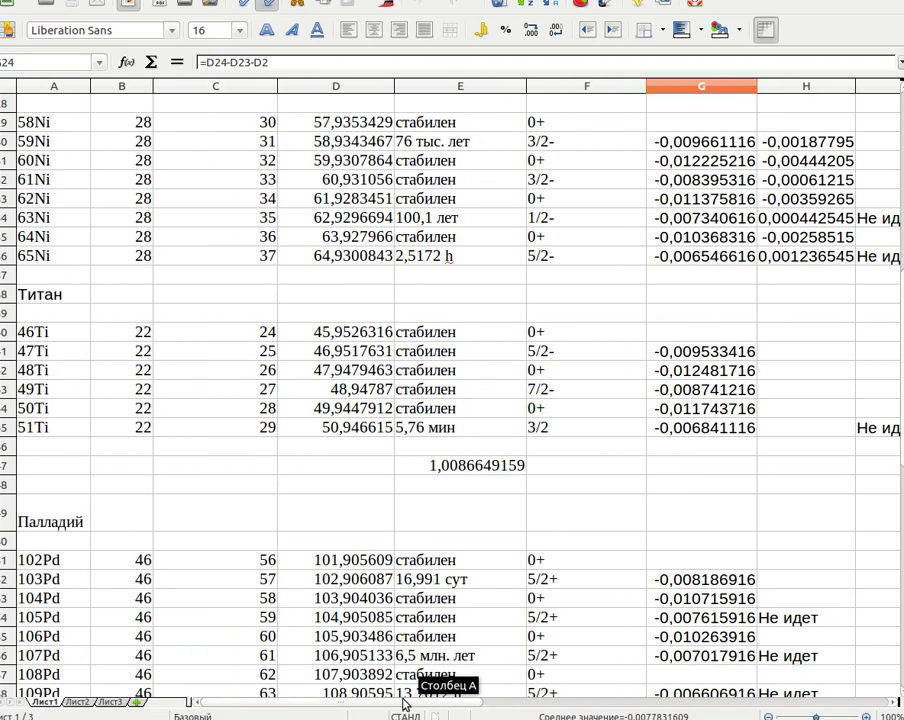
{"action": "scroll", "coordinate": [270, 540], "scroll_direction": "down", "scroll_amount": 2}
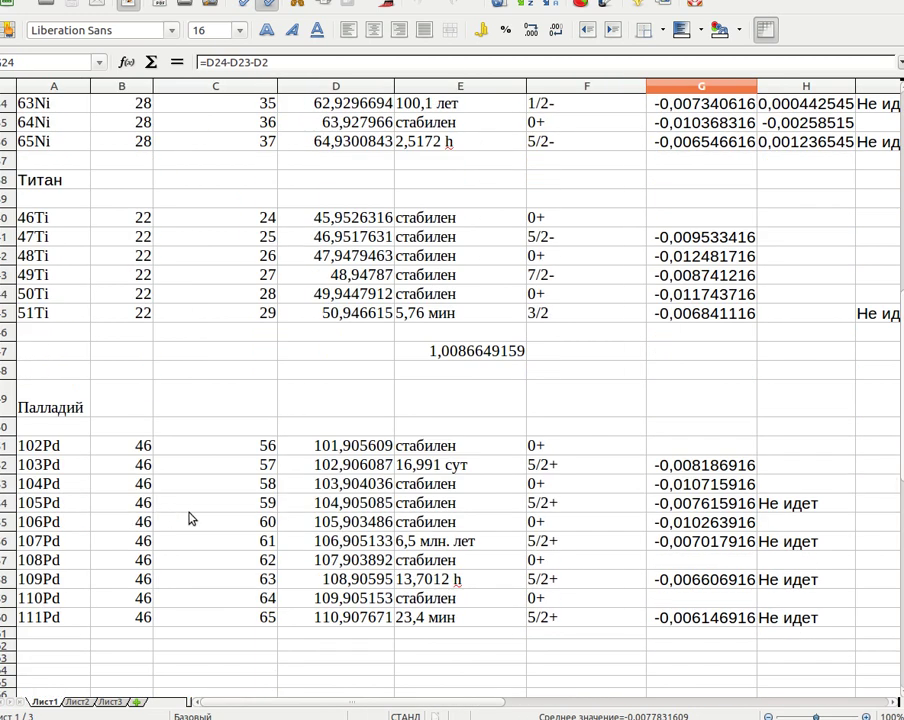
{"action": "scroll", "coordinate": [200, 517], "scroll_direction": "down", "scroll_amount": 2}
{"action": "scroll", "coordinate": [238, 518], "scroll_direction": "up", "scroll_amount": 4}
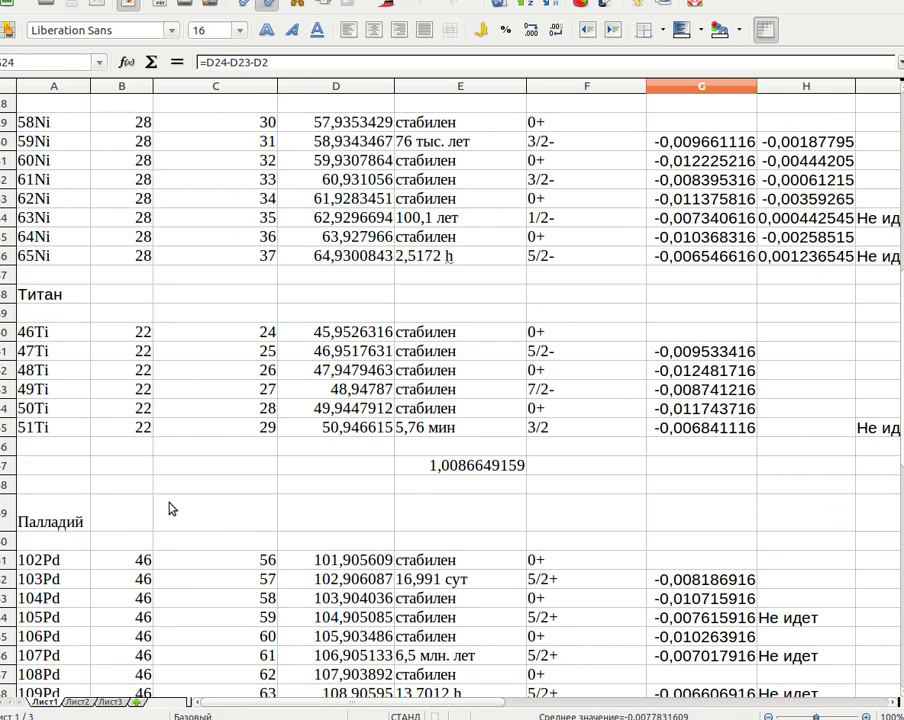
{"action": "scroll", "coordinate": [344, 528], "scroll_direction": "up", "scroll_amount": 1}
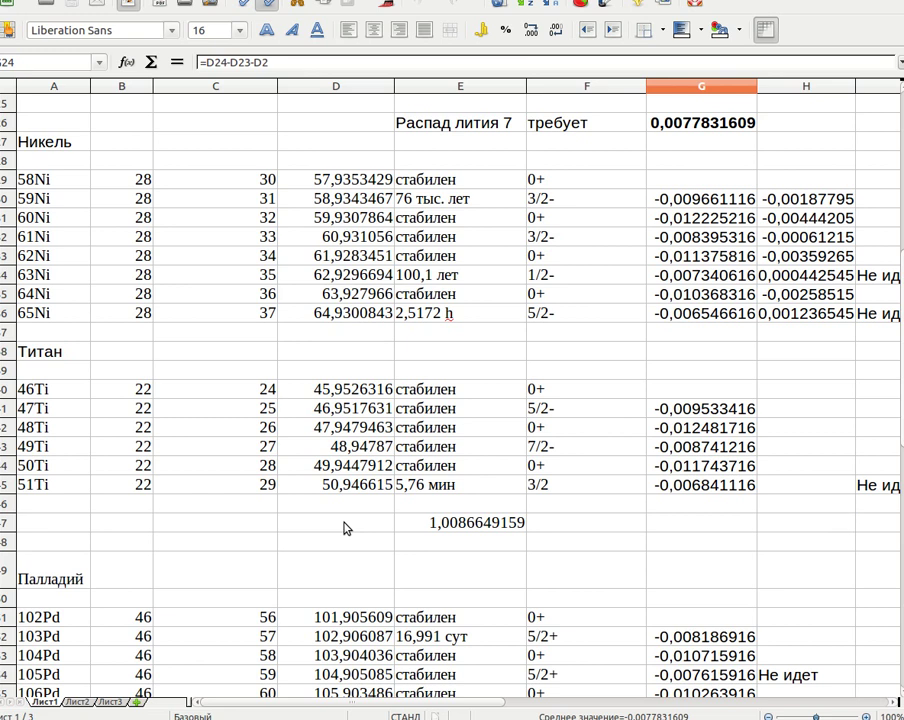
{"action": "scroll", "coordinate": [344, 528], "scroll_direction": "up", "scroll_amount": 1}
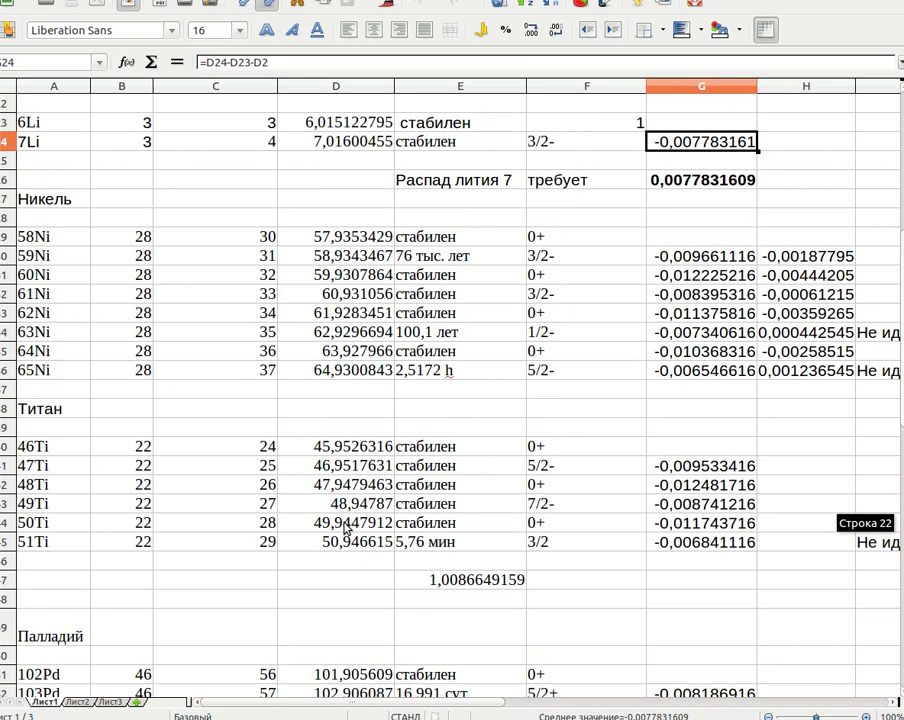